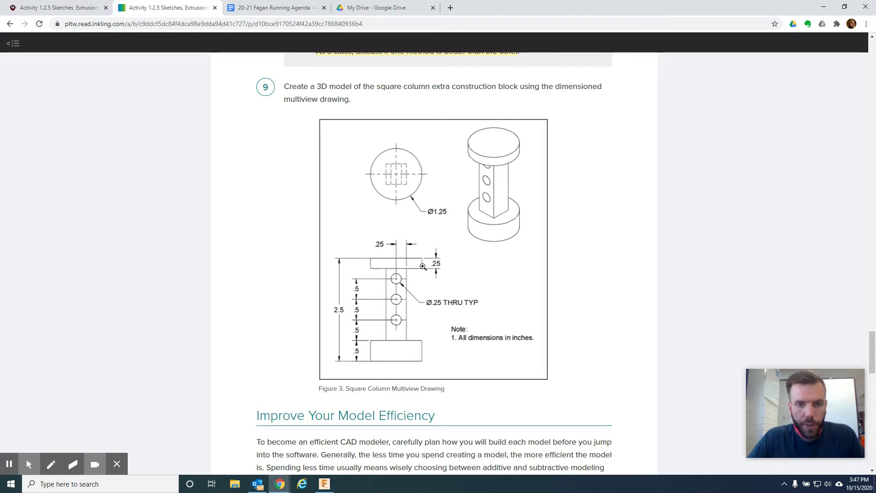
Switch to Fusion 360 and start a new sketch on the top plane.
scroll(401, 195, "down", 3)
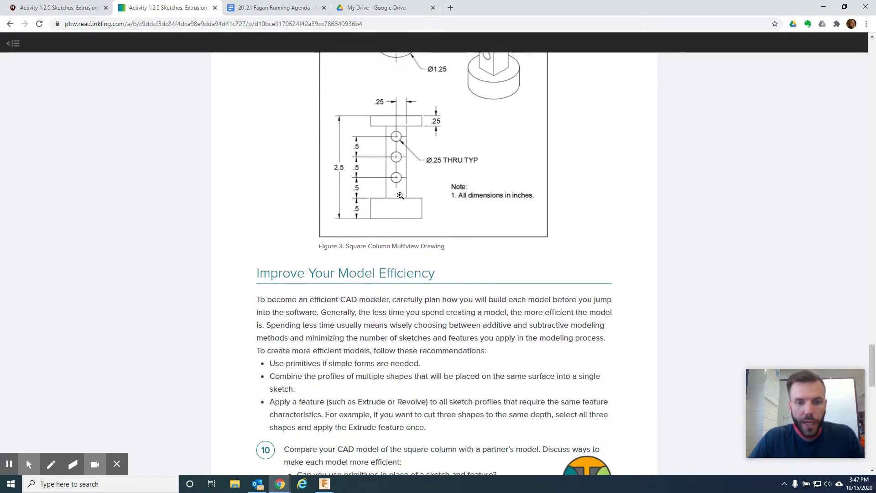
scroll(400, 196, "up", 2)
scroll(401, 195, "up", 2)
scroll(401, 217, "down", 1)
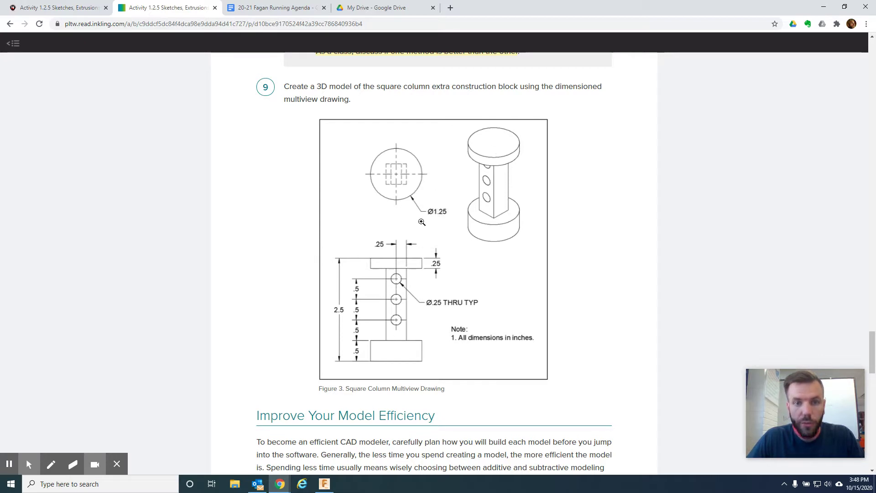
key("alt+Tab")
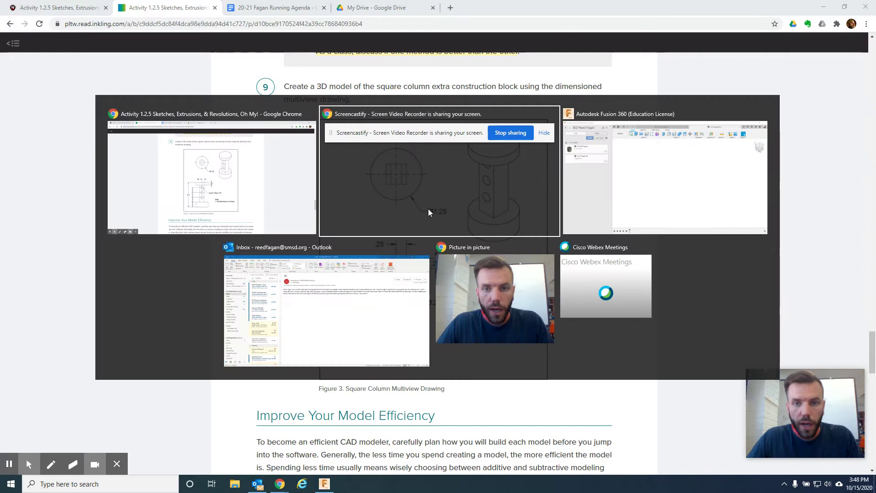
key("alt+Tab")
key("alt+Tab")
key("alt+Tab")
key("alt+Up")
key("alt+Tab")
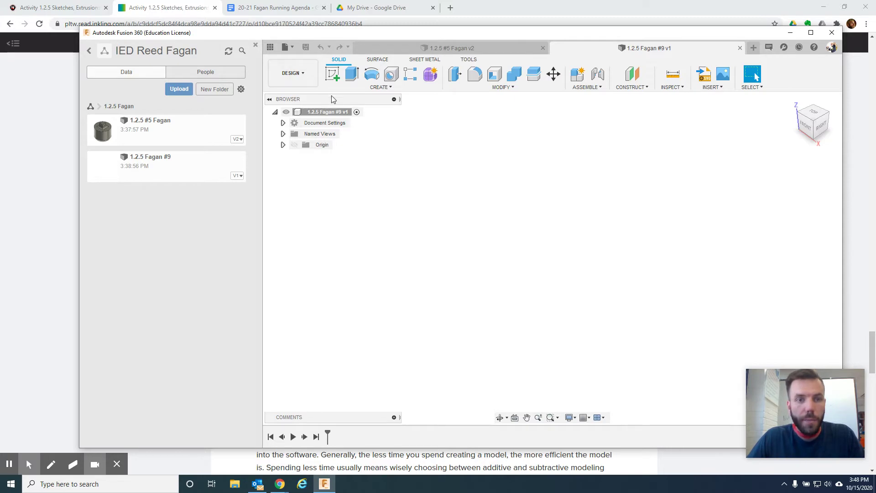
left_click(333, 75)
left_click(593, 261)
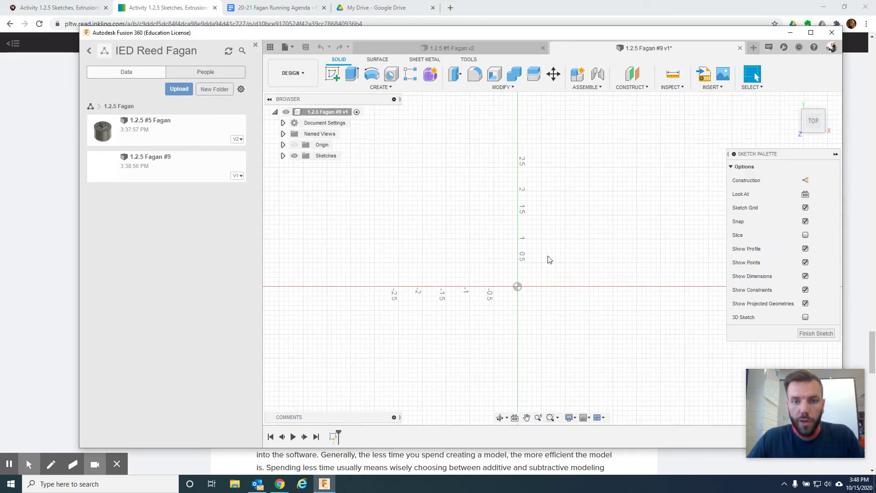
Draw a 1.25 in diameter centre circle at the origin.
left_click(372, 74)
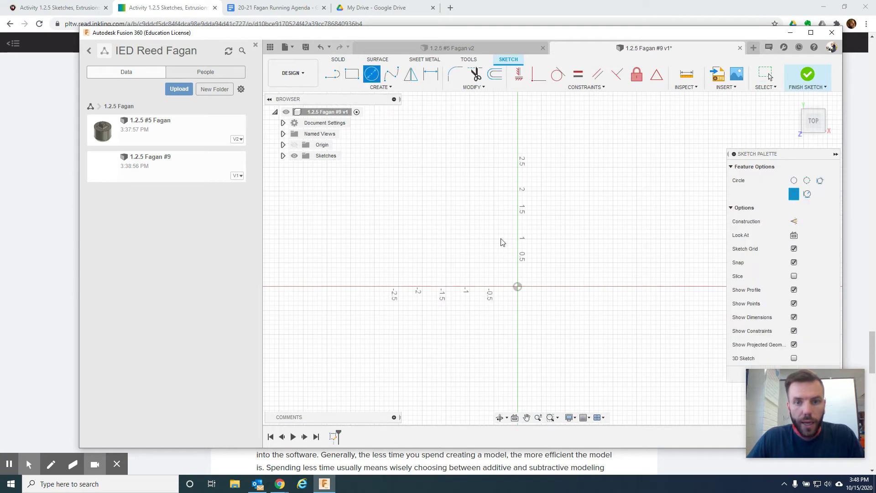
left_click(517, 286)
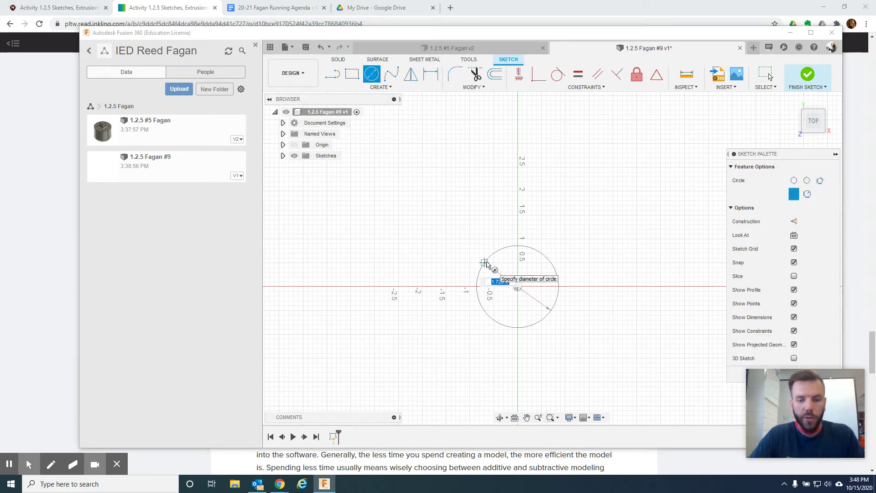
key("alt+Tab")
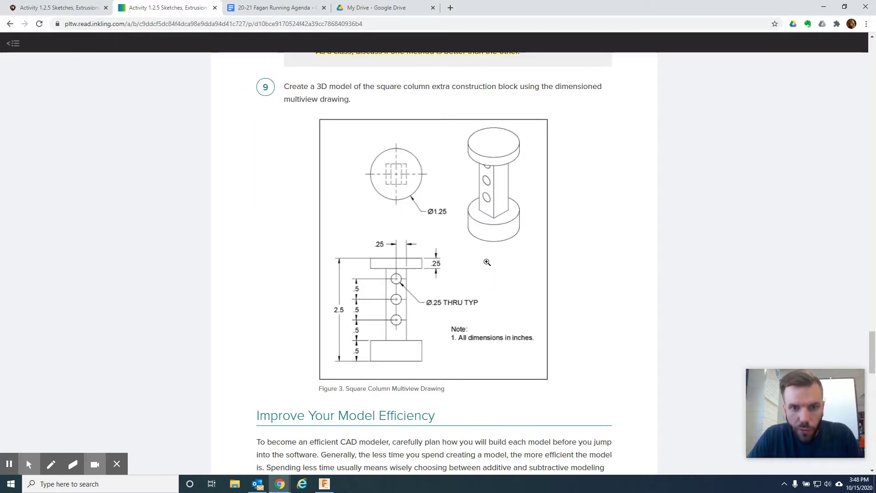
key("alt+Tab")
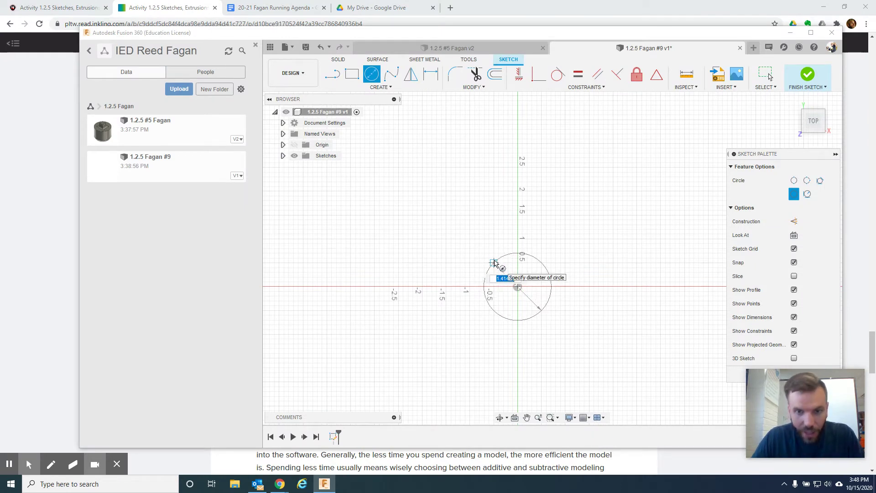
type("1.25")
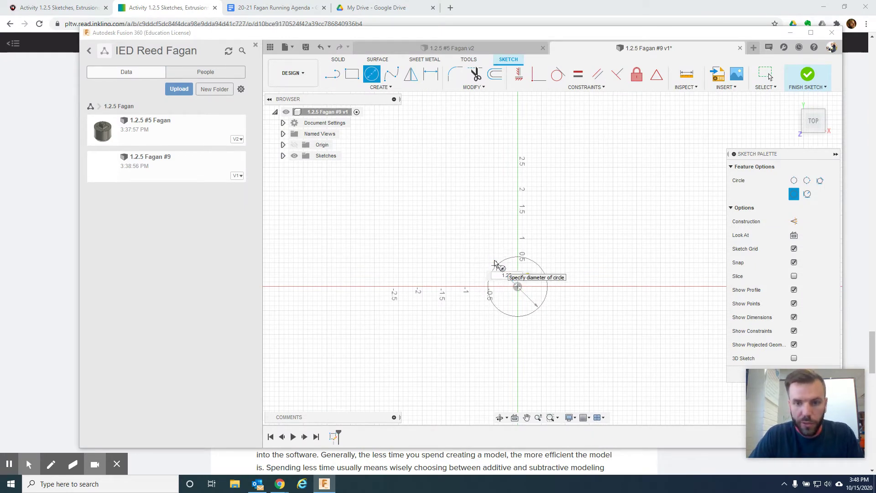
key("Return")
key("Escape")
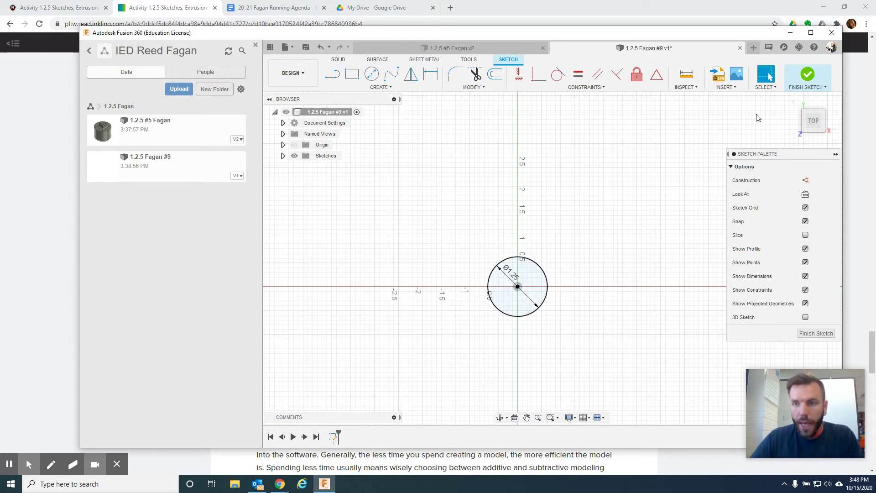
Extrude the 1.25 in circle 0.5 in into a cylinder, then switch to the Chrome drawing.
left_click(806, 80)
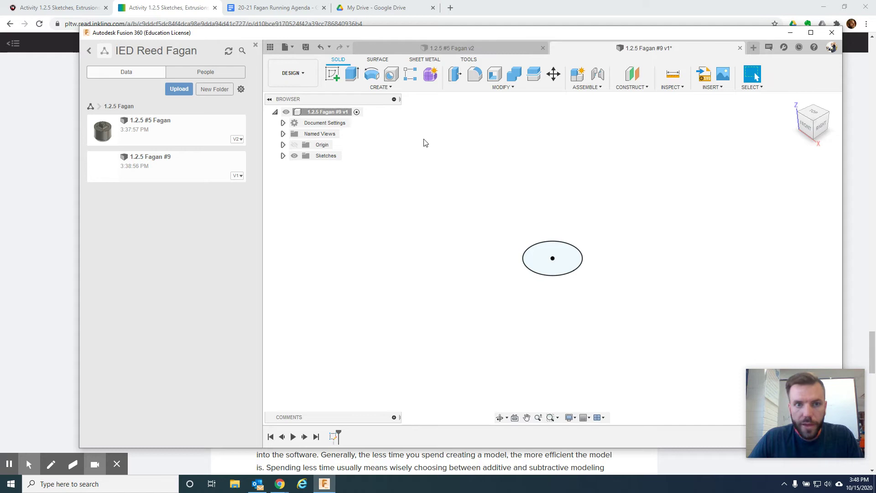
left_click(358, 78)
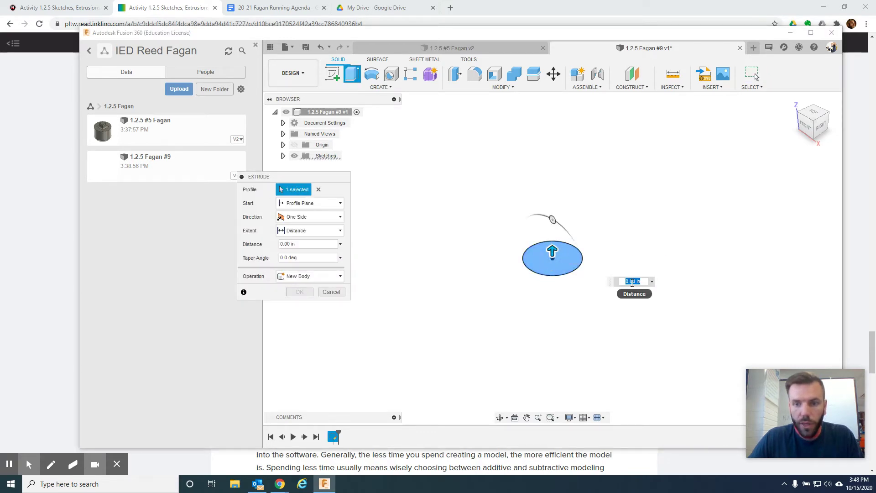
type("0.5")
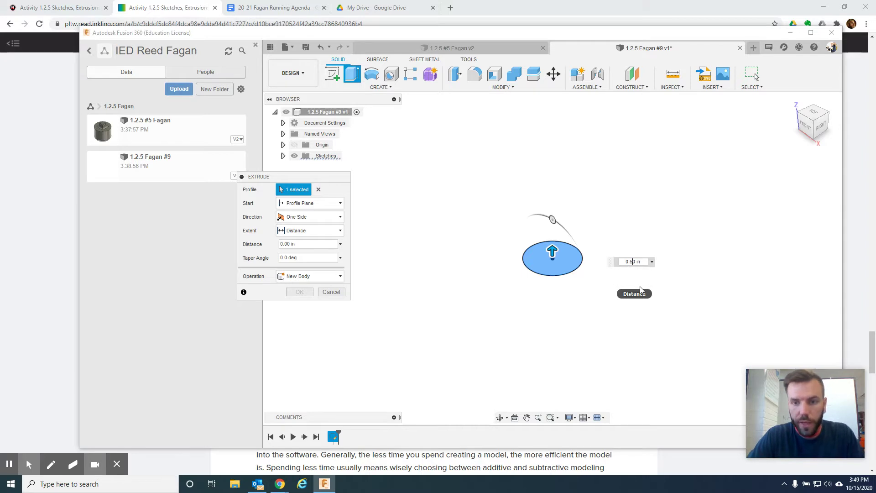
key("Return")
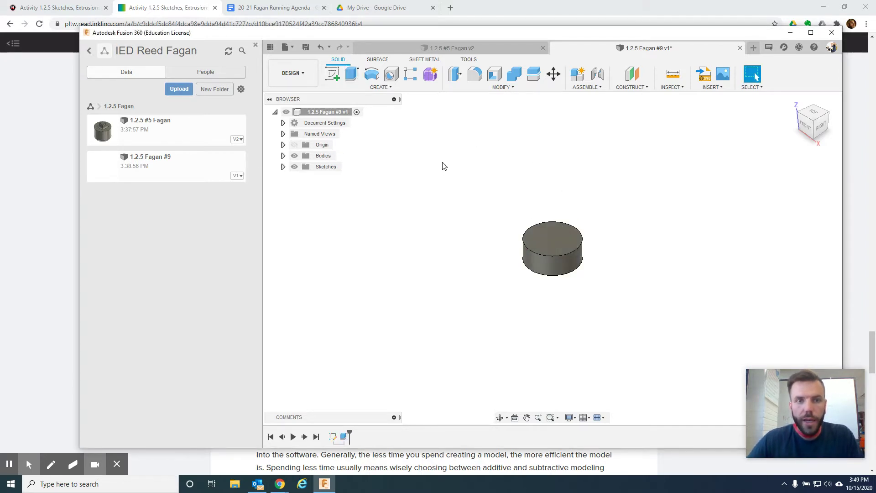
key("alt+Tab")
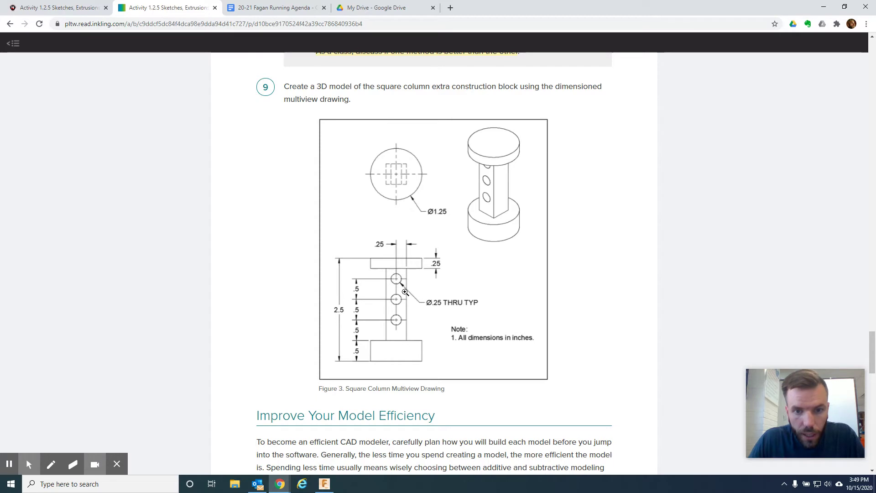
Return to Fusion 360 and reposition the view of the cylinder.
key("alt+Tab")
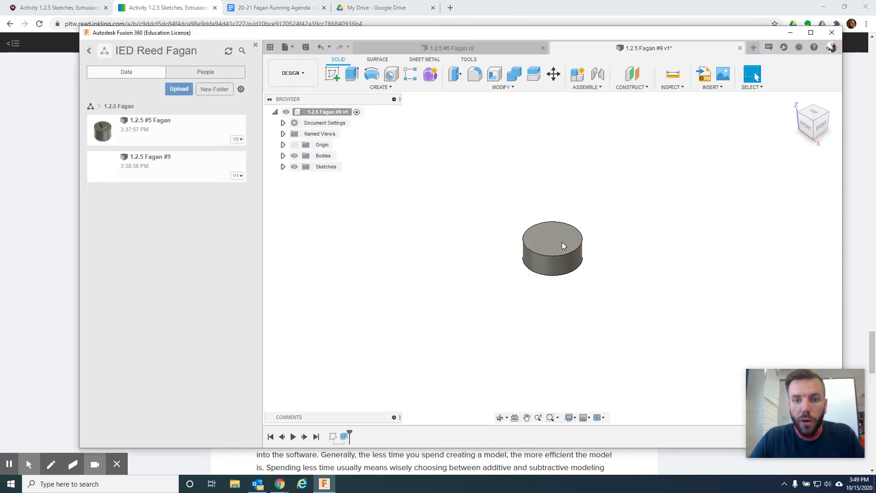
mouse_move(560, 242)
left_mouse_down()
mouse_move(355, 93)
mouse_move(496, 195)
left_mouse_up()
Start a sketch on the cylinder's top face and draw a rectangle around the origin.
right_click(560, 241)
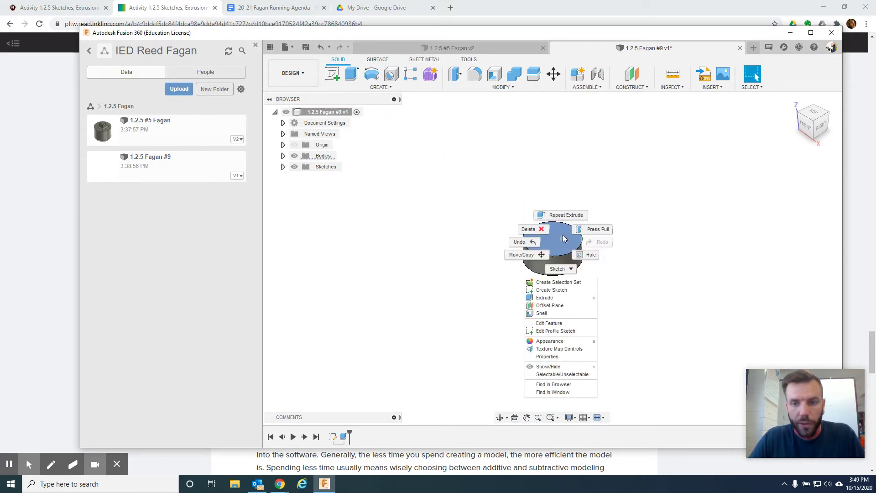
left_click(557, 290)
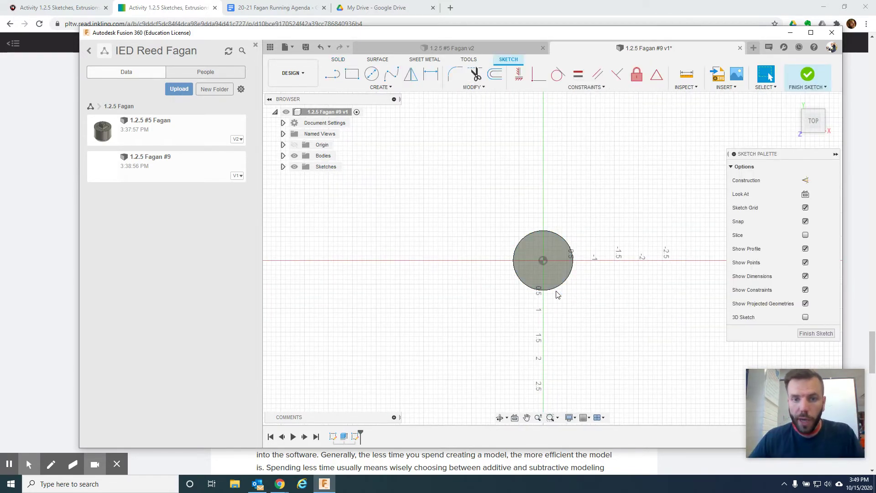
left_click(352, 74)
scroll(548, 260, "up", 5)
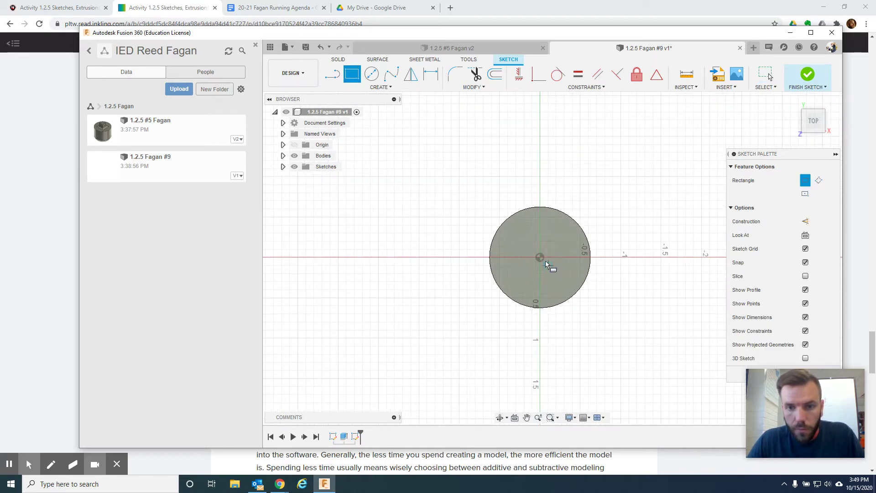
scroll(543, 256, "up", 3)
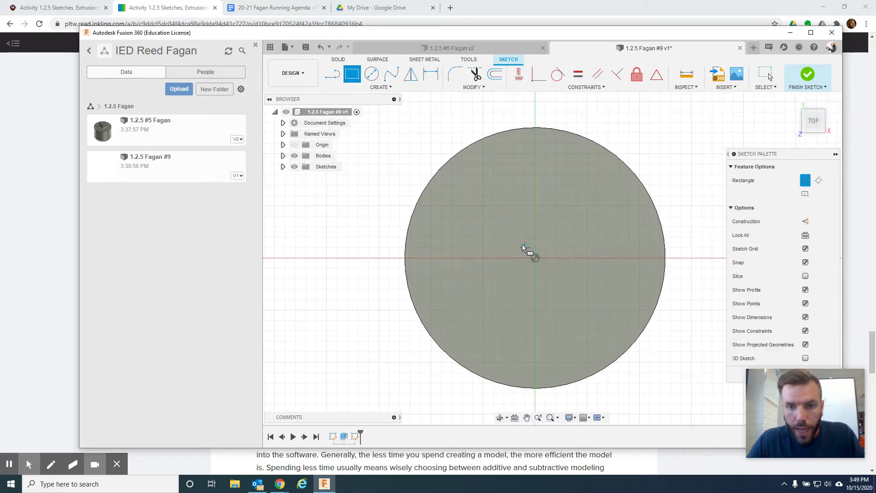
left_click(497, 221)
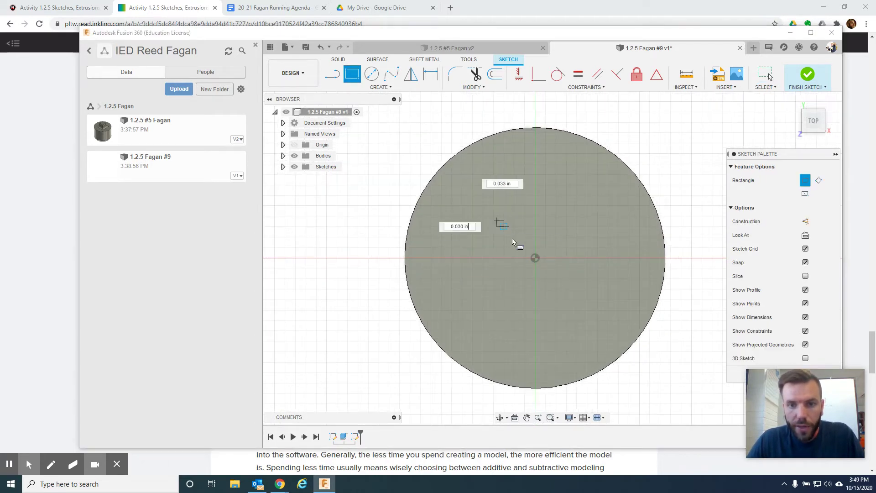
left_click(576, 289)
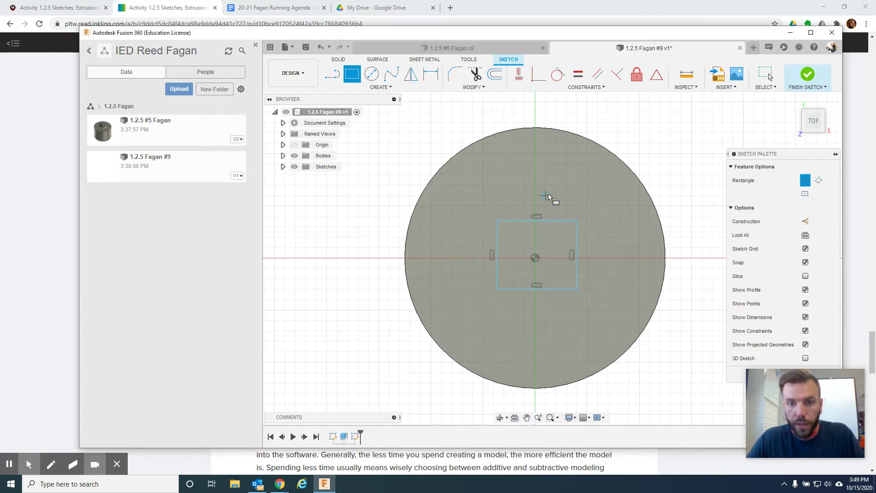
left_click(518, 180)
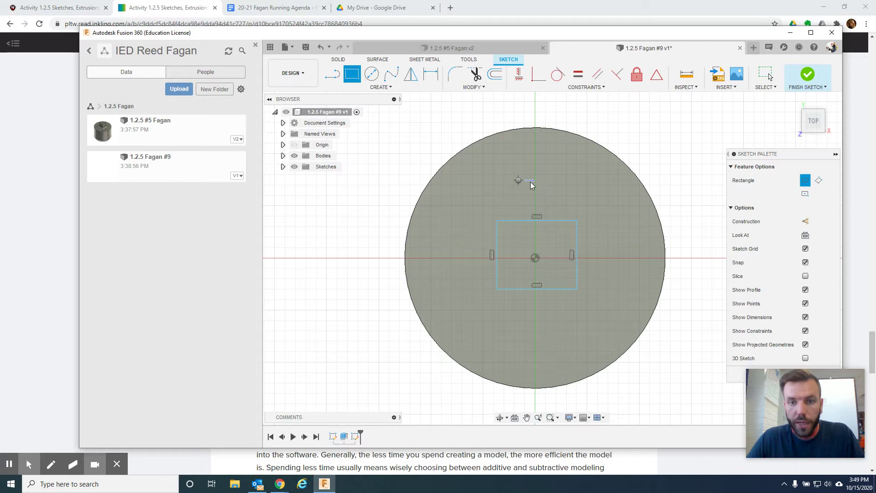
Dimension the rectangle's height and width to 0.50 in each.
right_click(555, 191)
key("Escape")
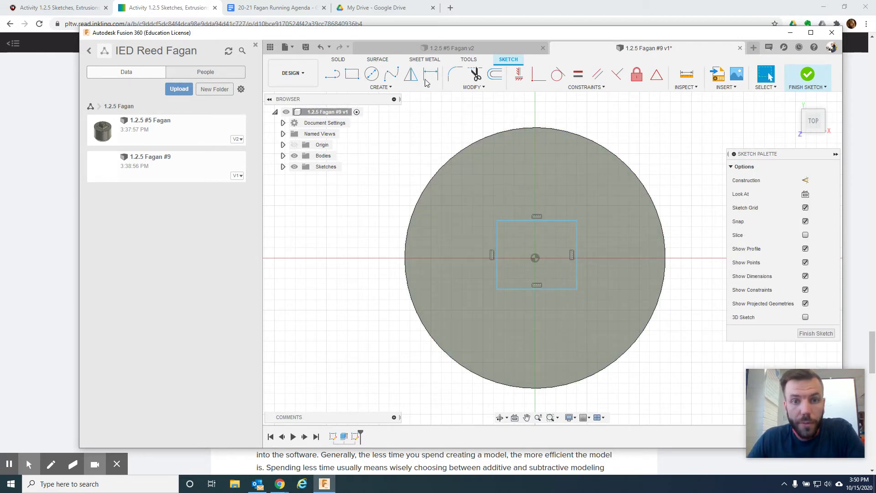
left_click(430, 74)
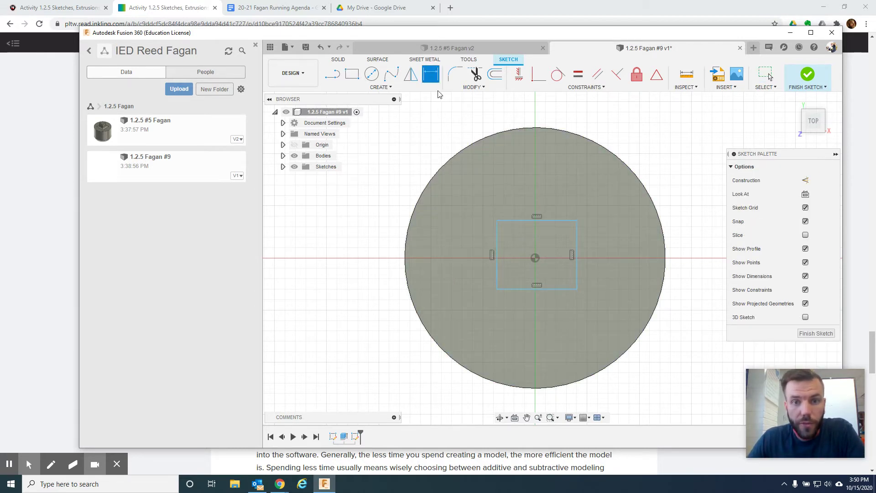
left_click(498, 250)
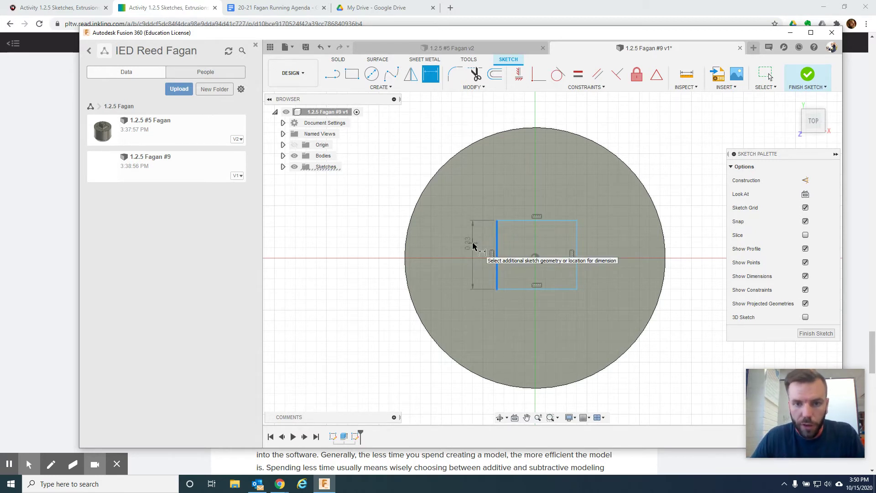
left_click(474, 245)
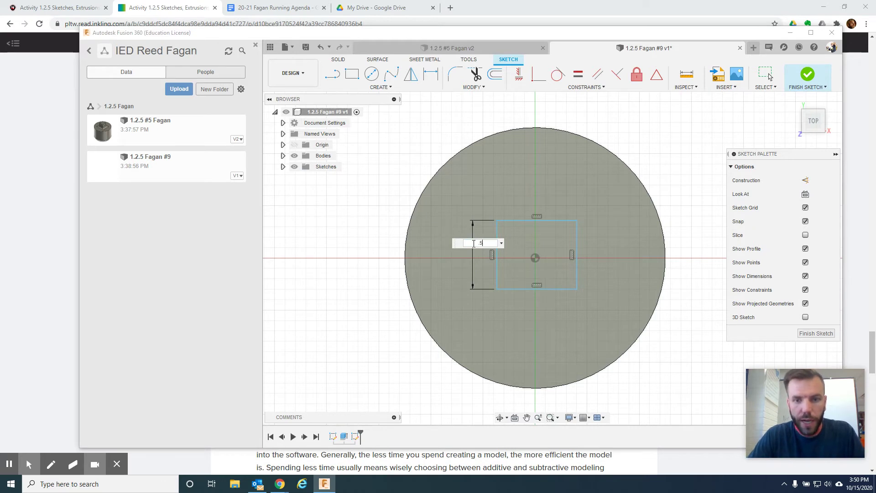
type(".5")
key("Return")
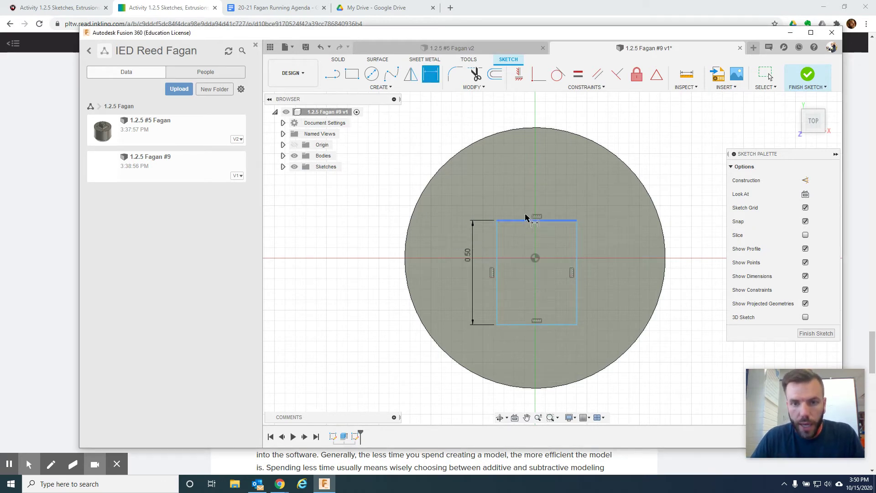
left_click(540, 221)
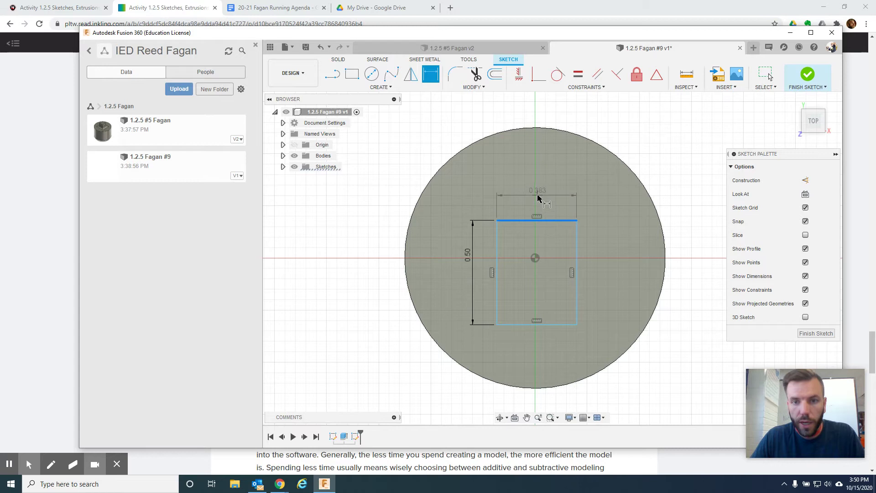
left_click(539, 195)
type(".5")
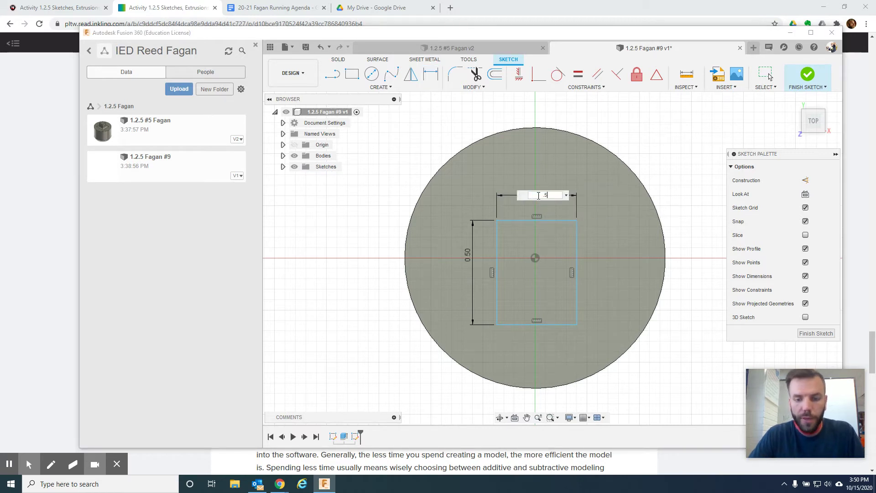
key("Return")
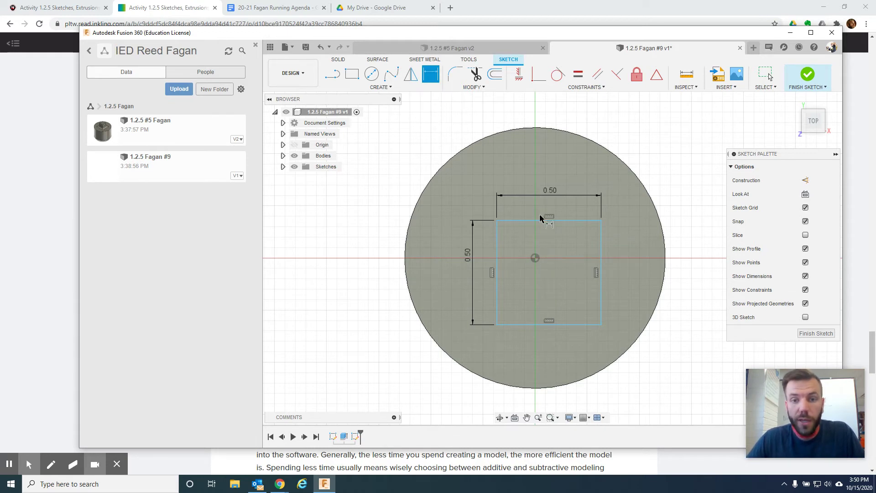
Add 0.25 in (.5/2) centre-to-edge offsets to centre the square, then finish the sketch.
left_click(536, 258)
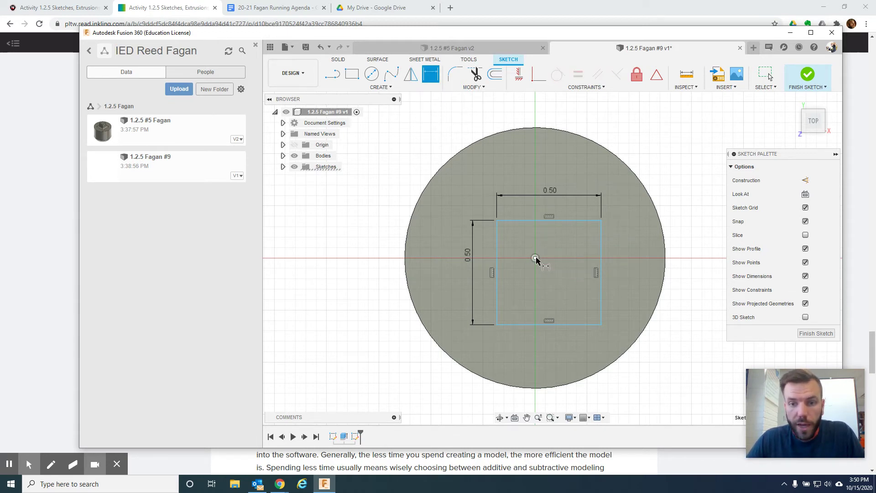
left_click(537, 222)
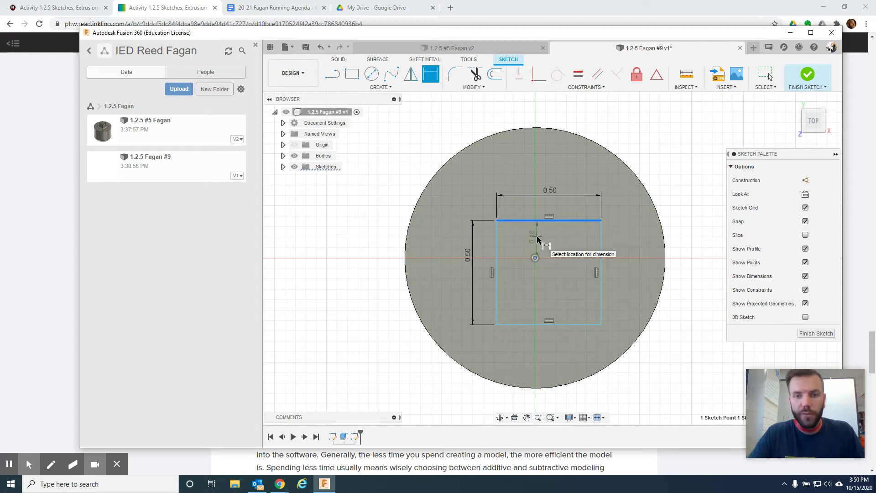
left_click(538, 238)
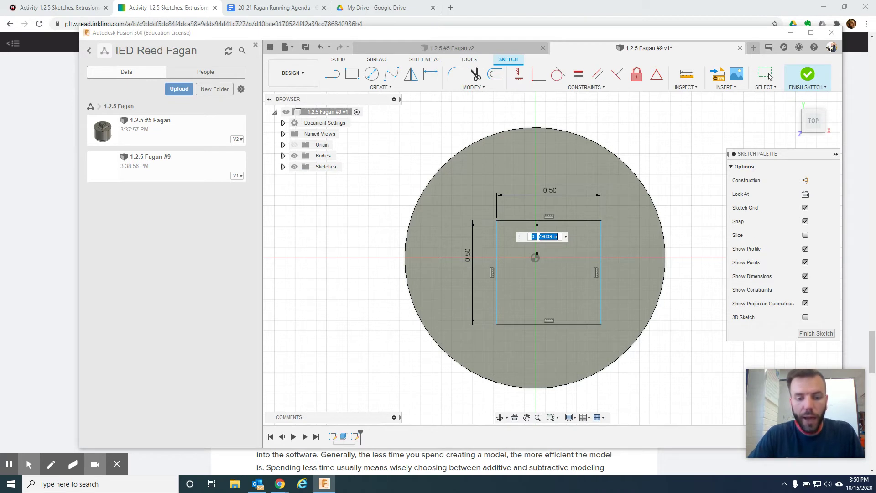
key("BackSpace")
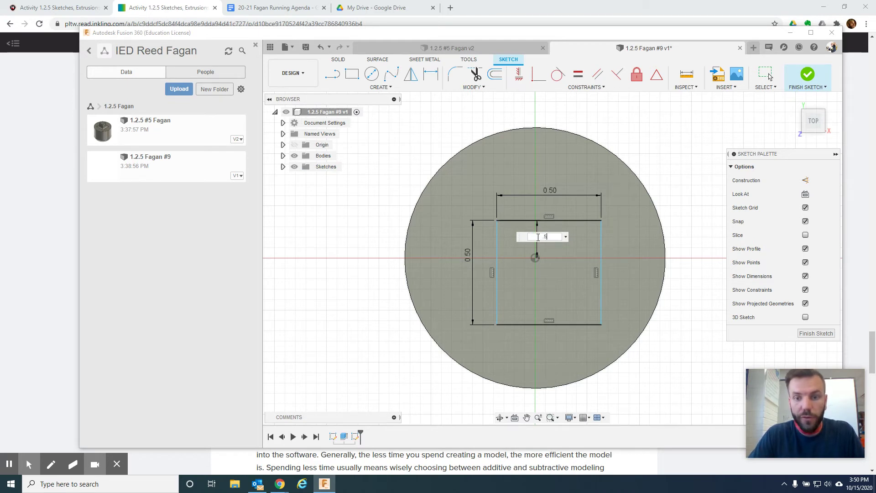
type(".5/2")
key("Return")
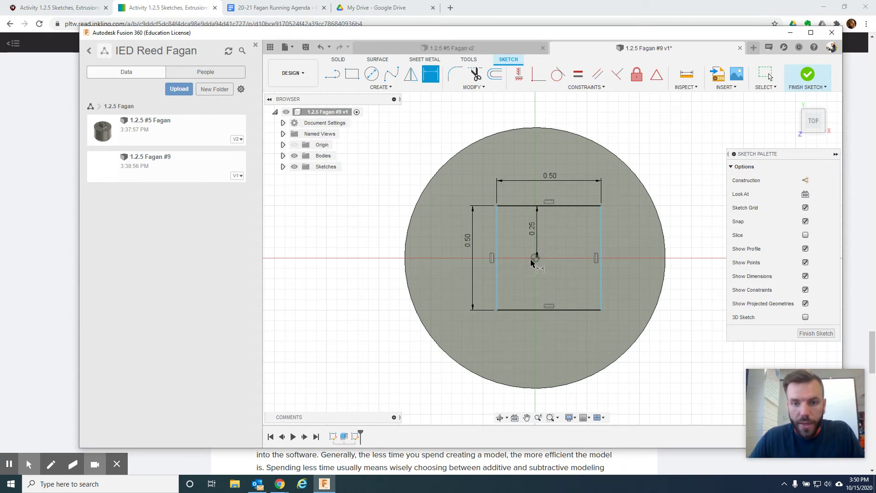
left_click(535, 259)
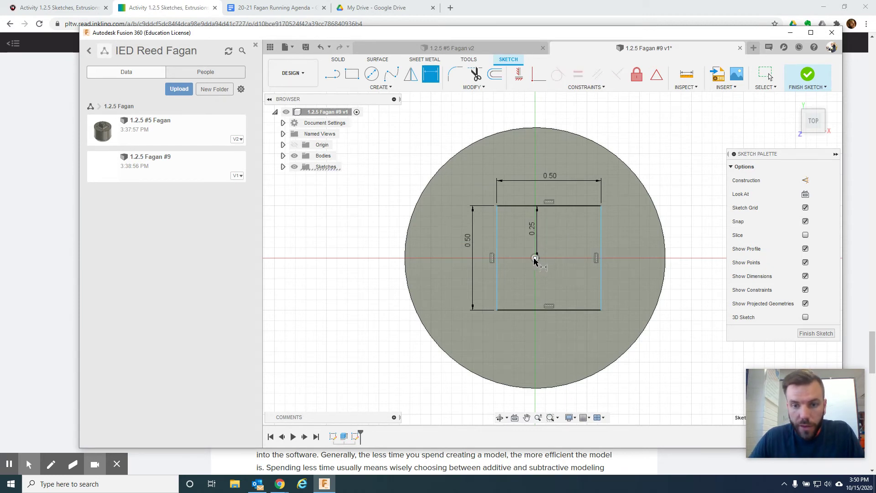
left_click(497, 257)
left_click(514, 274)
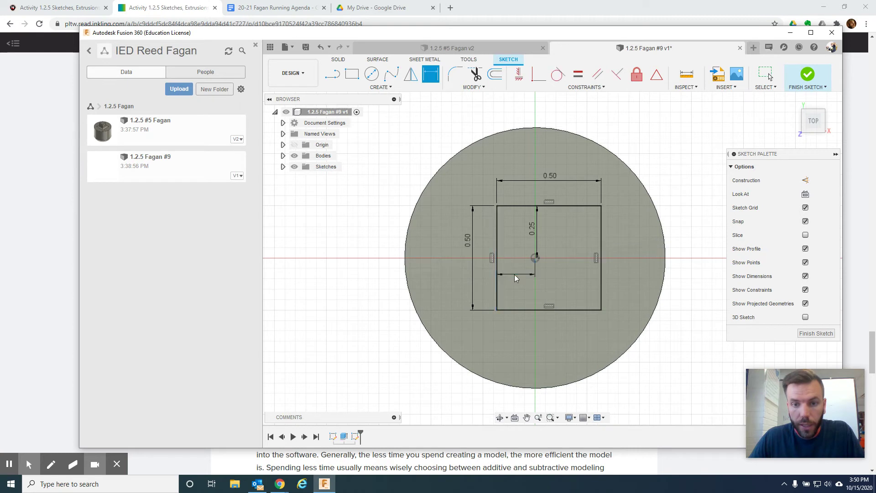
type(".5")
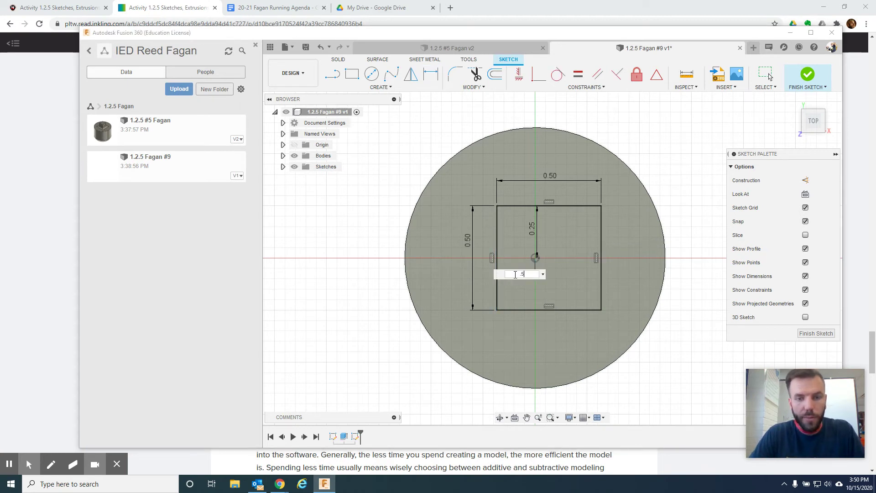
type("/2")
key("Return")
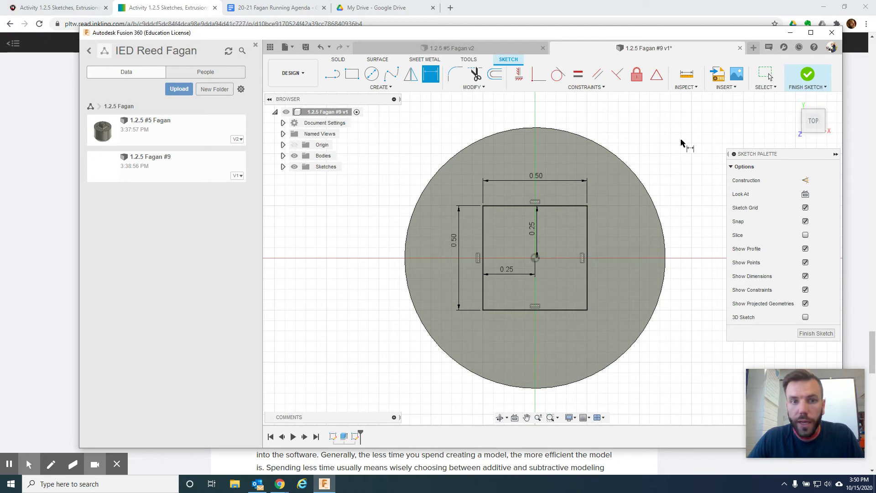
left_click(804, 81)
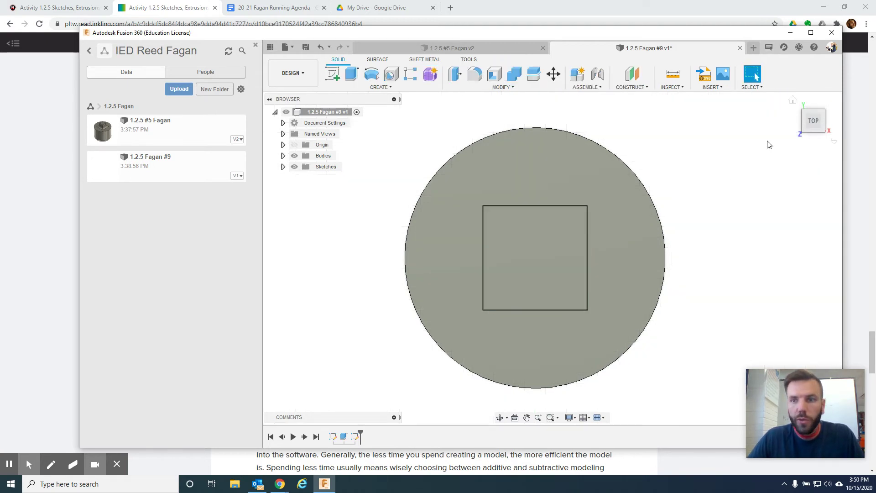
Turn the model to an isometric view and check Figure 3 in Chrome before returning.
left_click(806, 135)
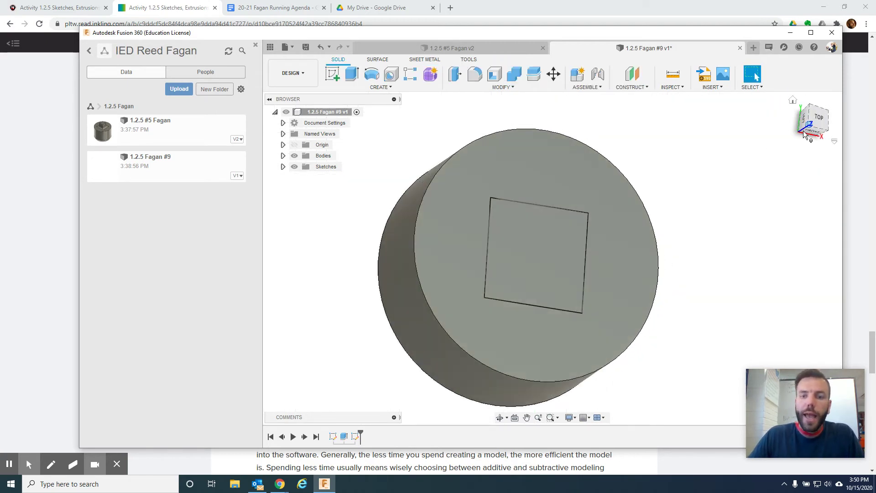
left_click(525, 275)
key("alt+Tab")
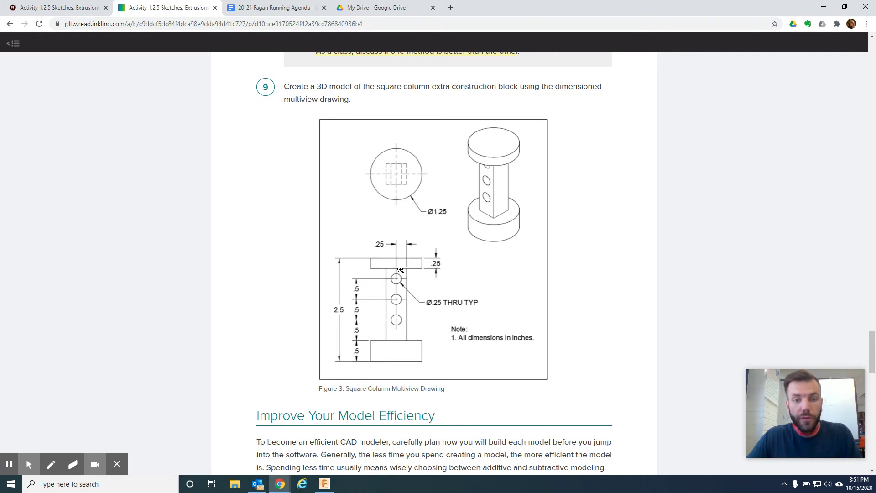
key("alt+Tab")
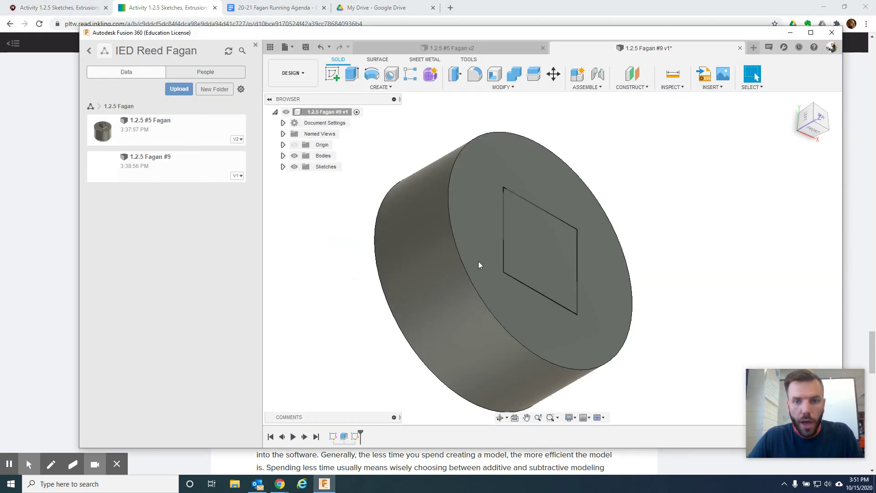
Extrude the 0.50 square 2 in, joined to the cylinder, and check the front and top views.
left_click(351, 74)
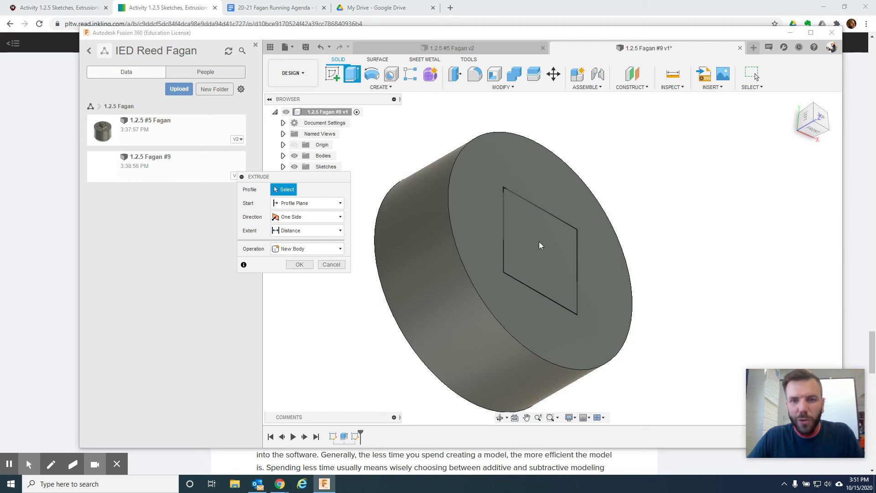
left_click(535, 242)
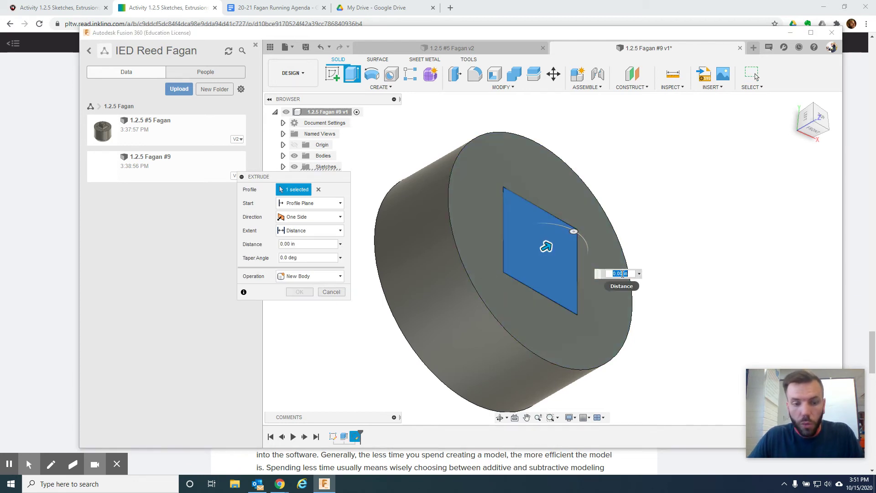
type("2-.25")
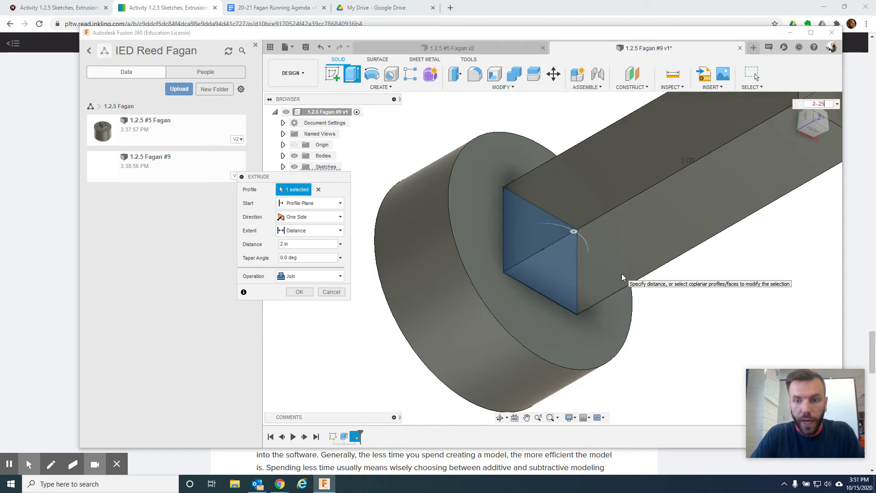
key("Return")
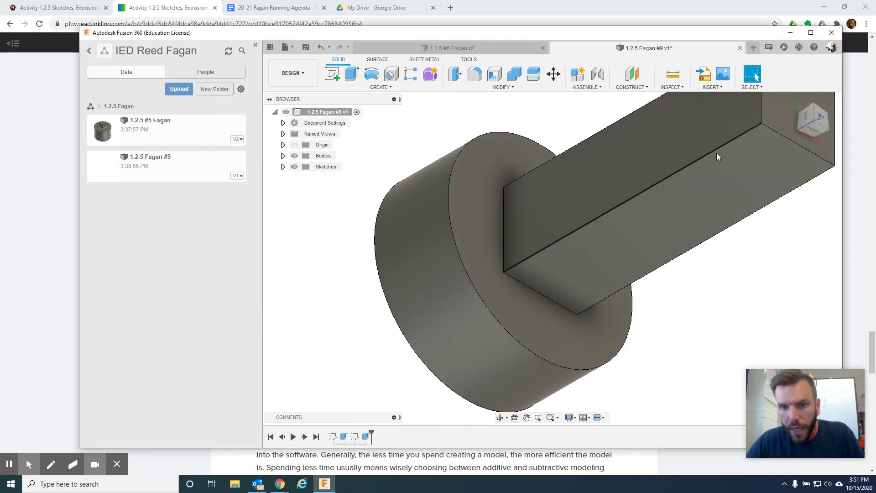
left_click(809, 133)
left_click(811, 133)
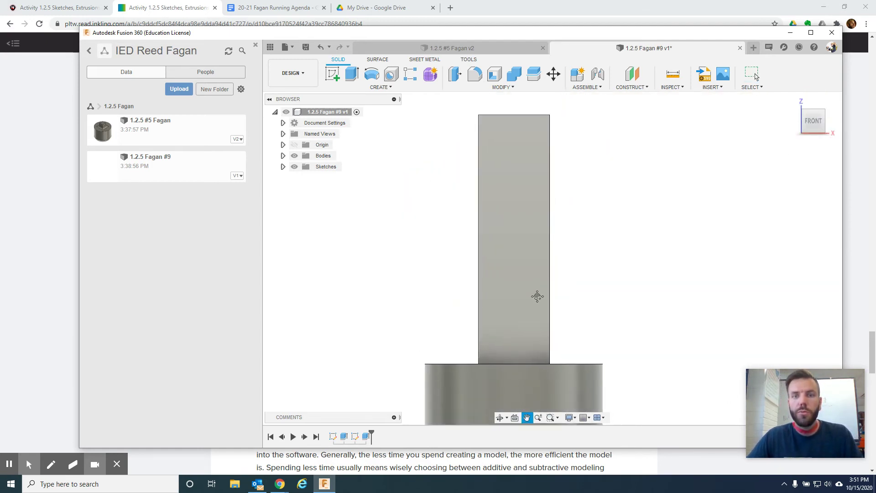
scroll(536, 280, "down", 3)
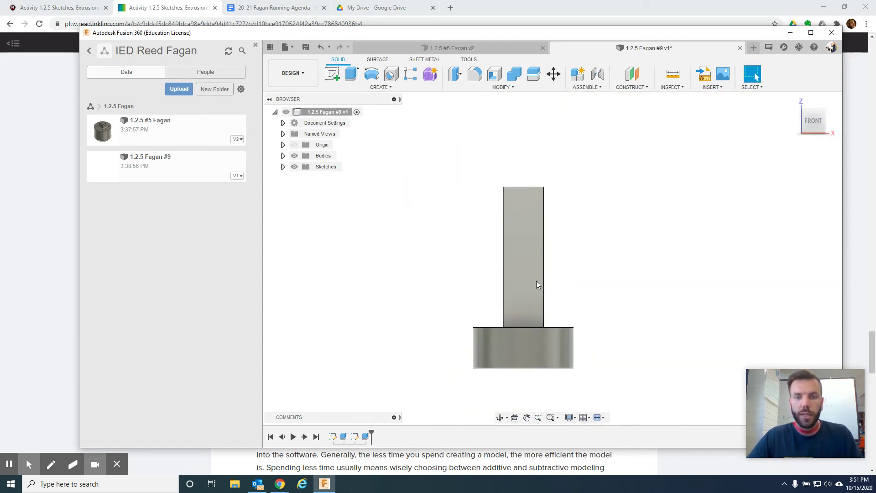
left_click(814, 114)
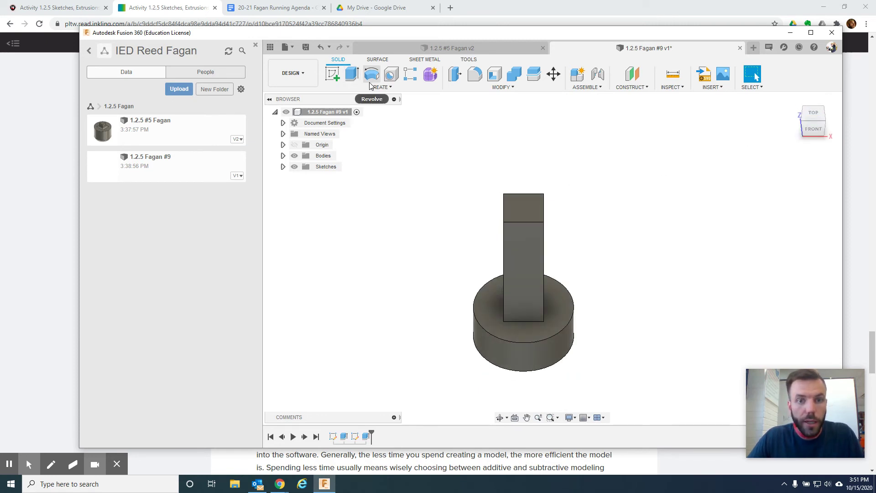
Sketch a 1.25 in diameter circle at the origin on the prism's top face.
right_click(529, 212)
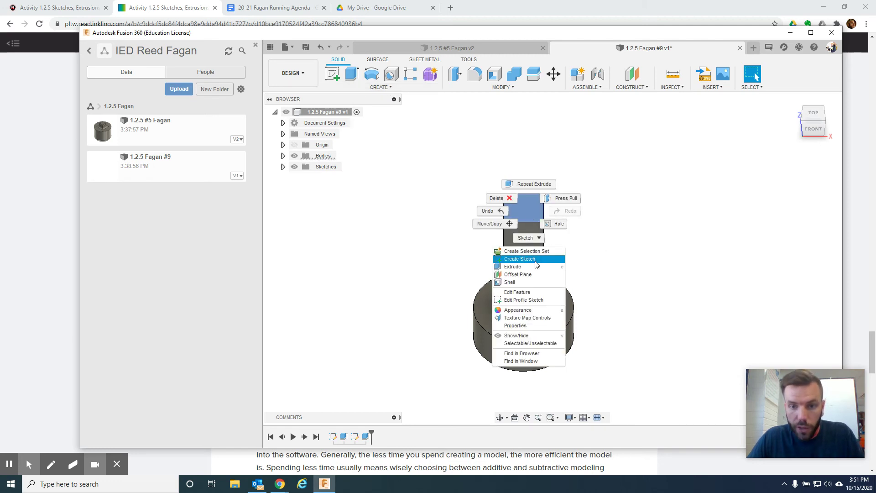
left_click(527, 259)
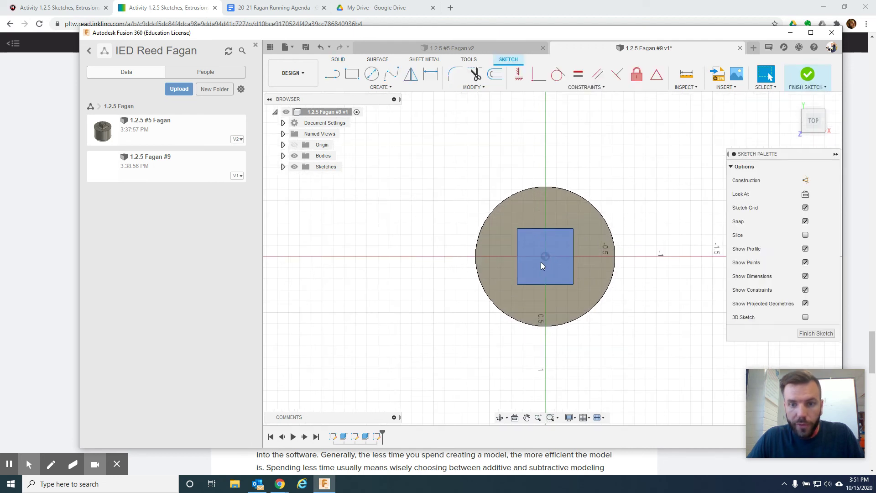
left_click(371, 75)
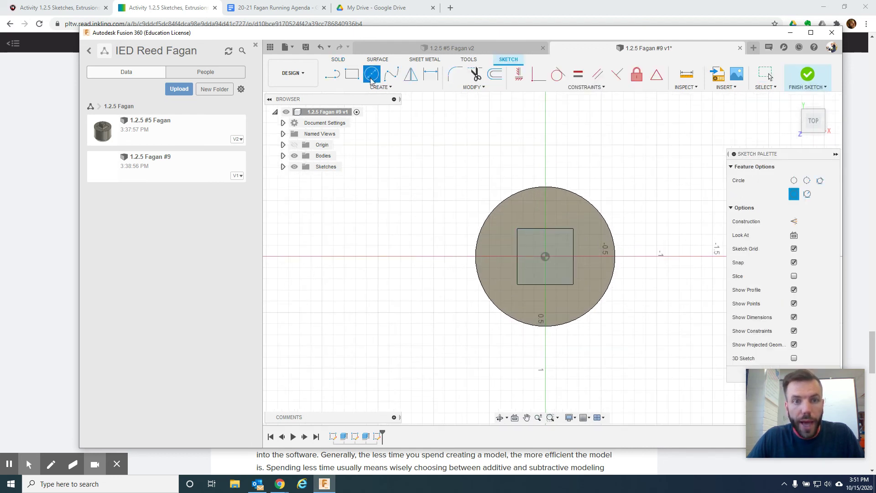
left_click(546, 255)
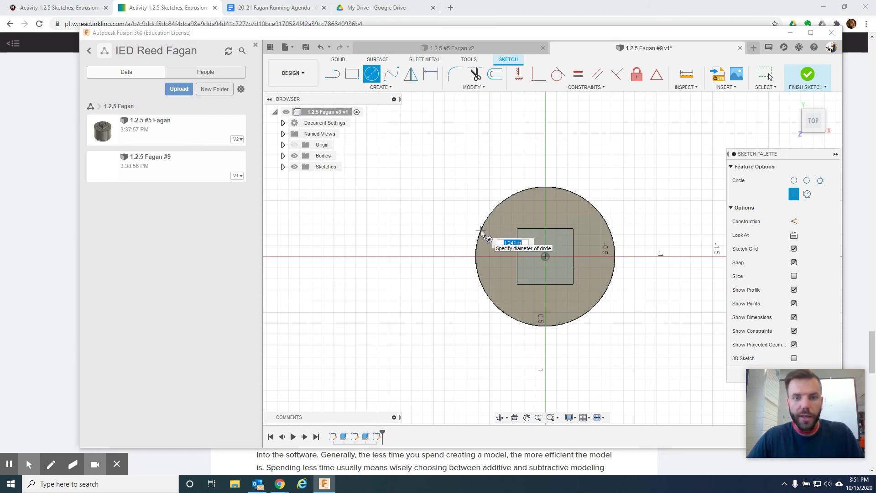
type("1.25")
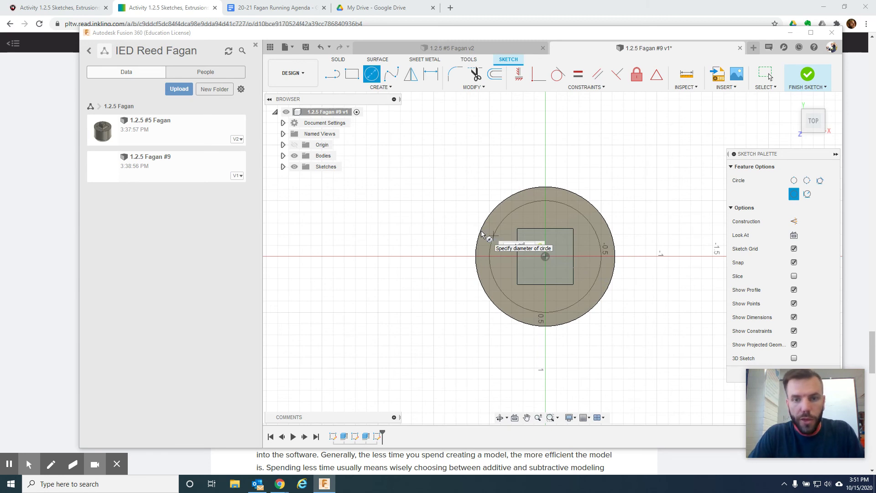
key("Return")
key("Escape")
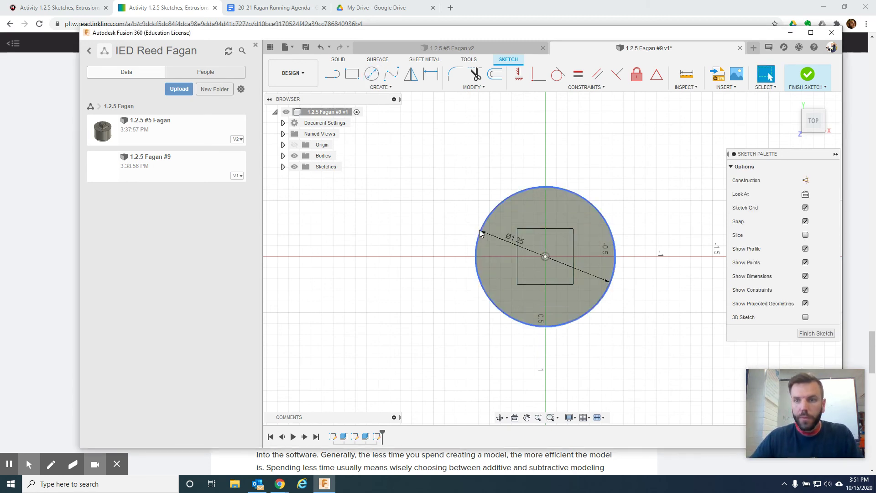
left_click(809, 77)
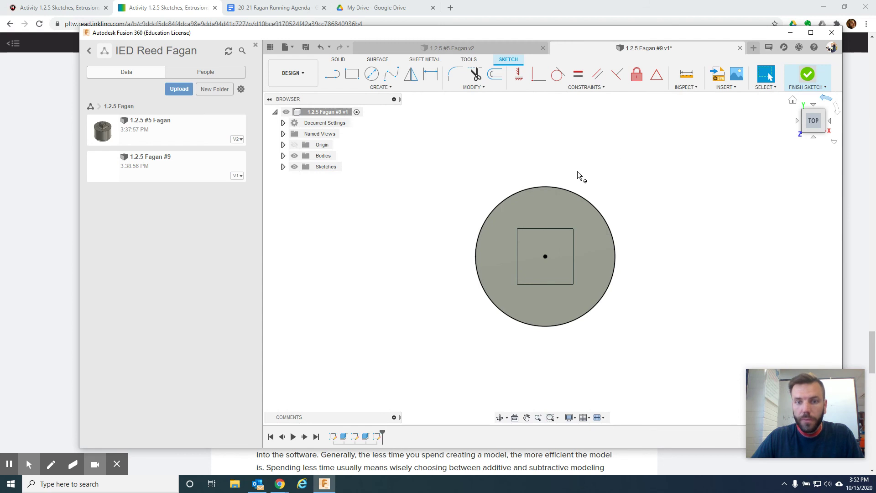
Extrude the new 1.25 in circle 0.25 in.
left_click(804, 135)
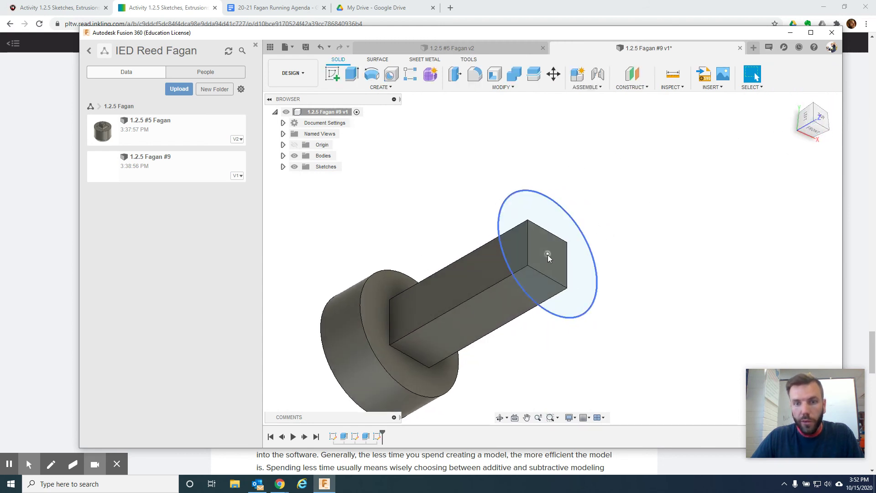
left_click(353, 81)
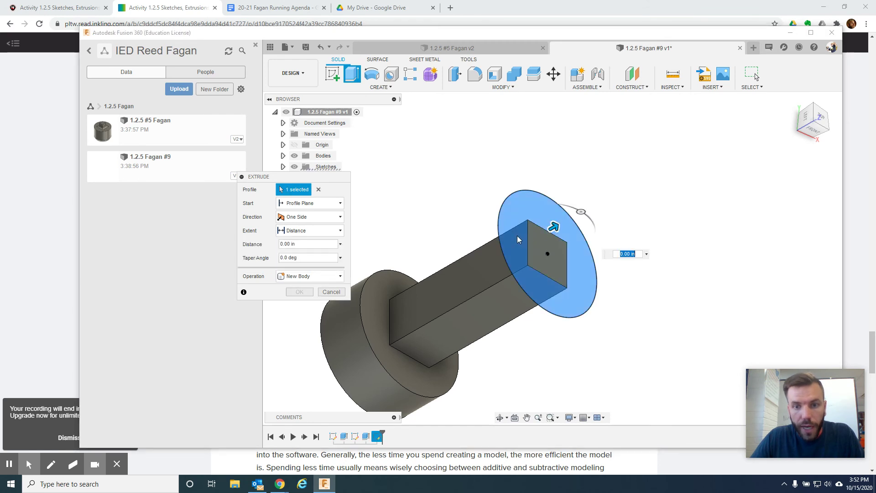
type(".25")
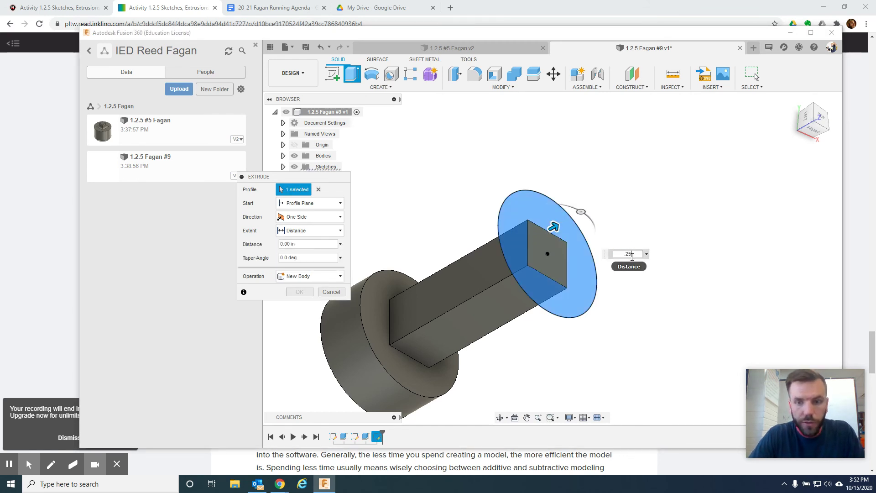
key("Return")
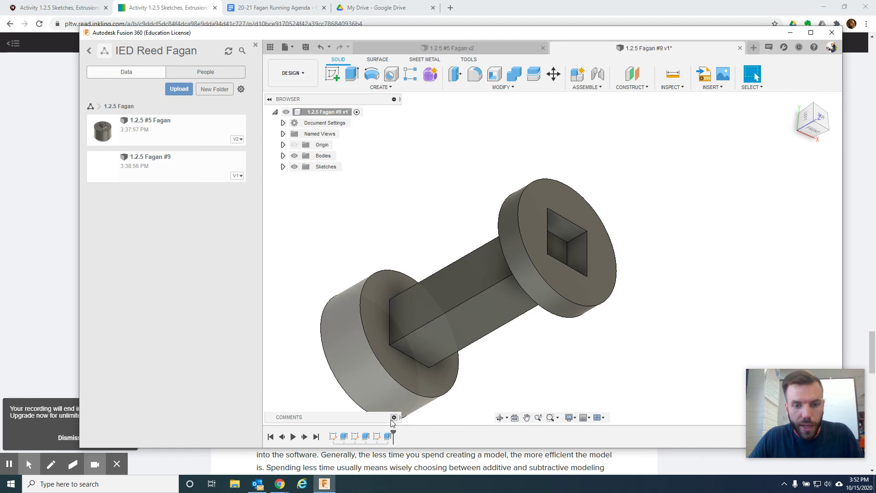
Edit Extrude3 to include the square profile so the end disk is solid.
left_click(388, 437)
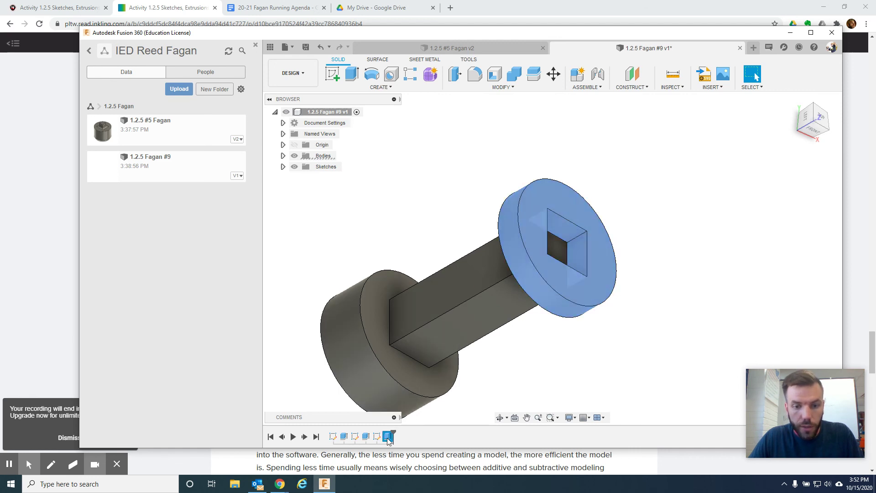
right_click(387, 437)
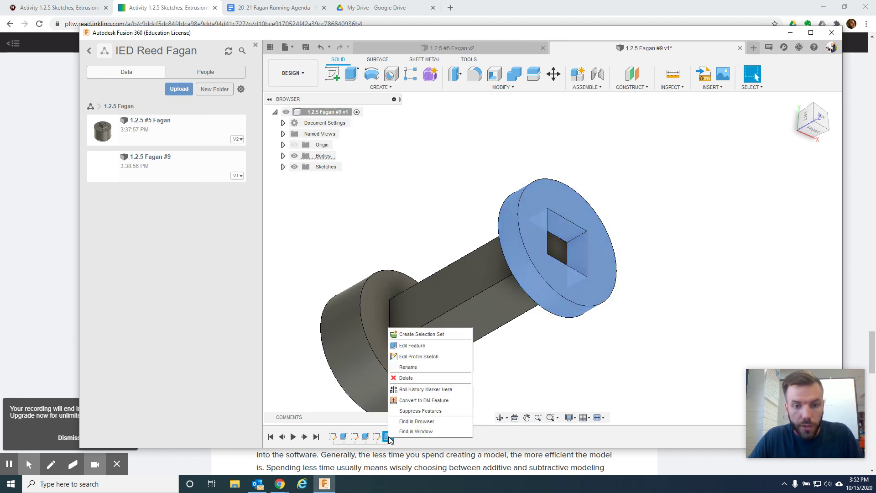
left_click(422, 346)
left_click(571, 252)
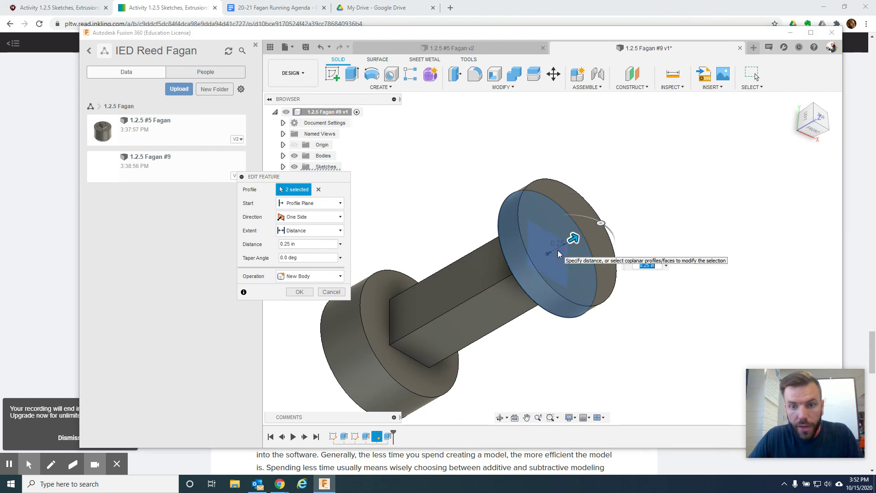
left_click(300, 292)
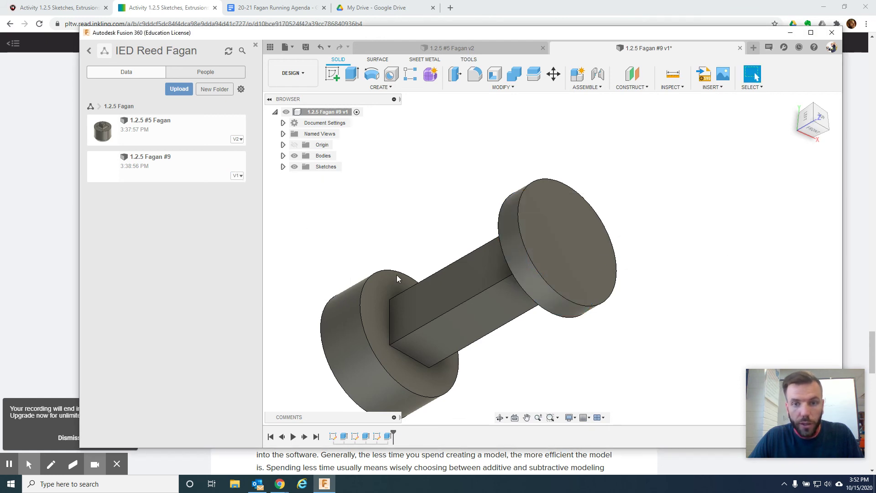
Frame the model in the front view, then bring up the drawing in Chrome.
left_click(817, 130)
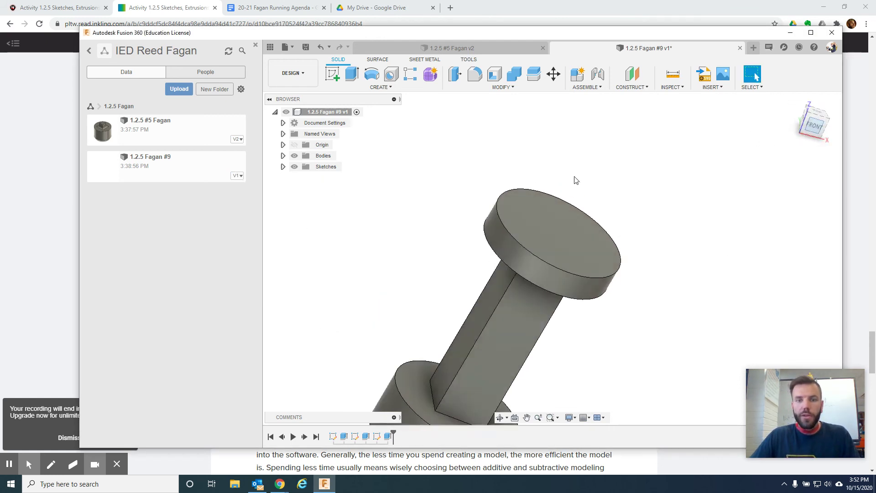
middle_click_drag(549, 273, 519, 178)
scroll(524, 198, "down", 1)
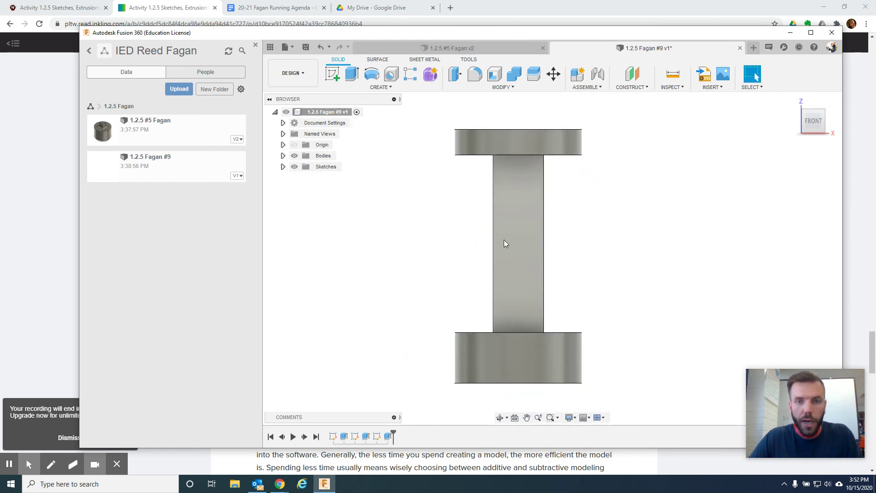
key("alt+Tab")
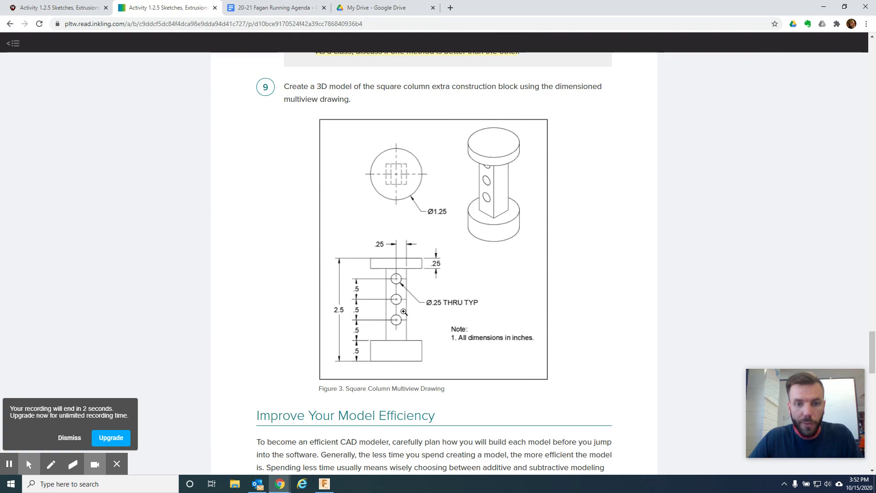